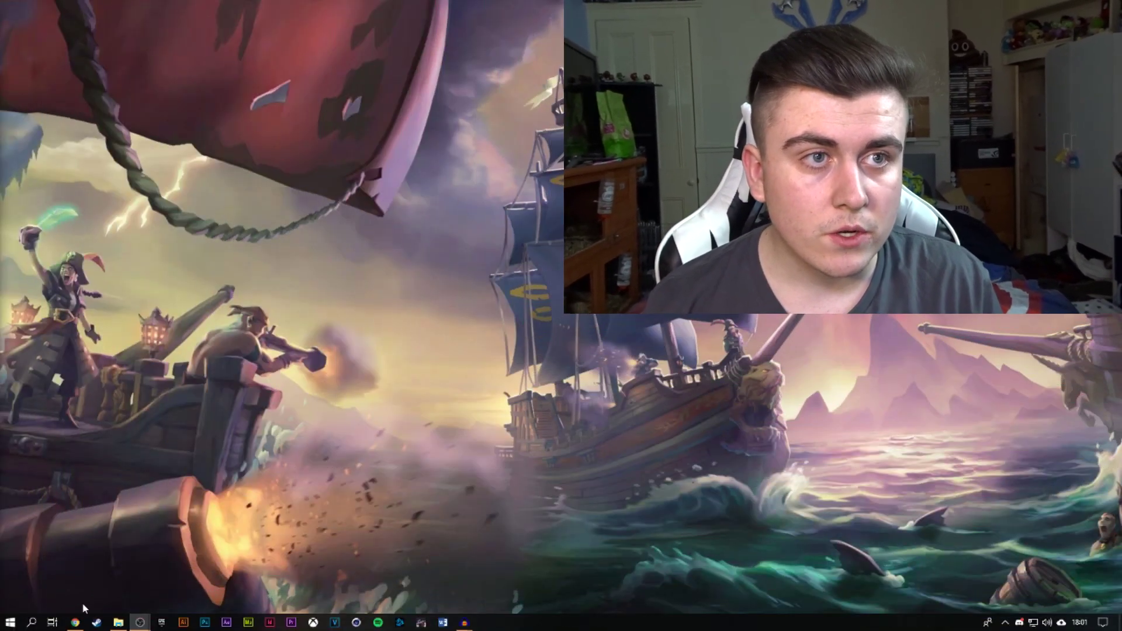
Bring up Chrome on the obs-ndi 4.5.3 release page and close the duplicate tab.
{"action": "left_click", "coordinate": [75, 623]}
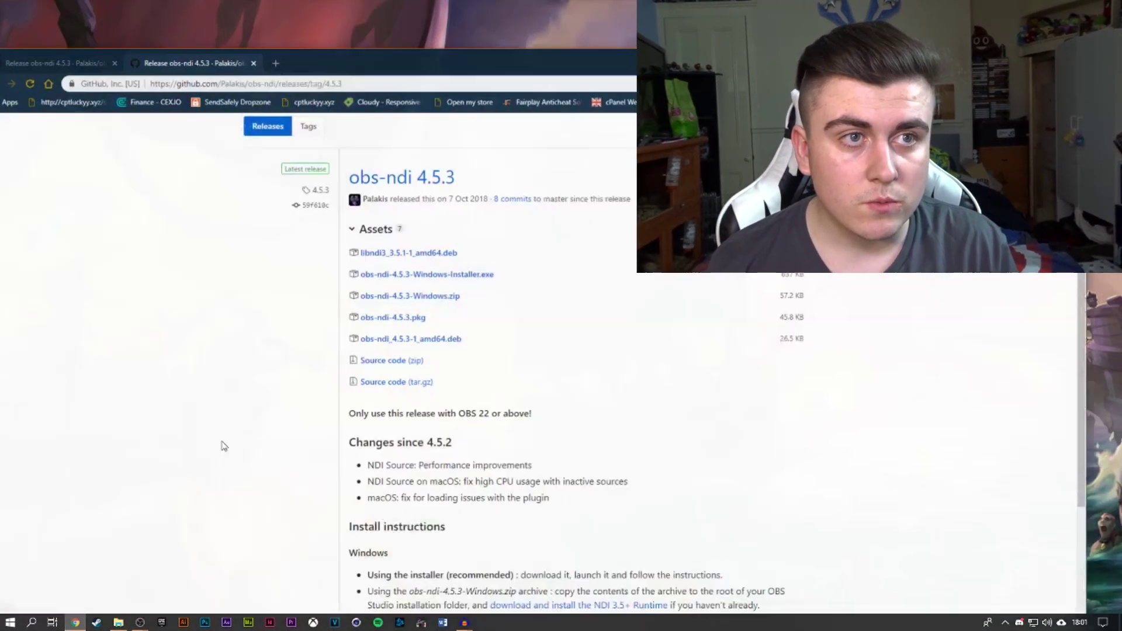
{"action": "left_click_drag", "start_coordinate": [321, 62], "coordinate": [364, 32]}
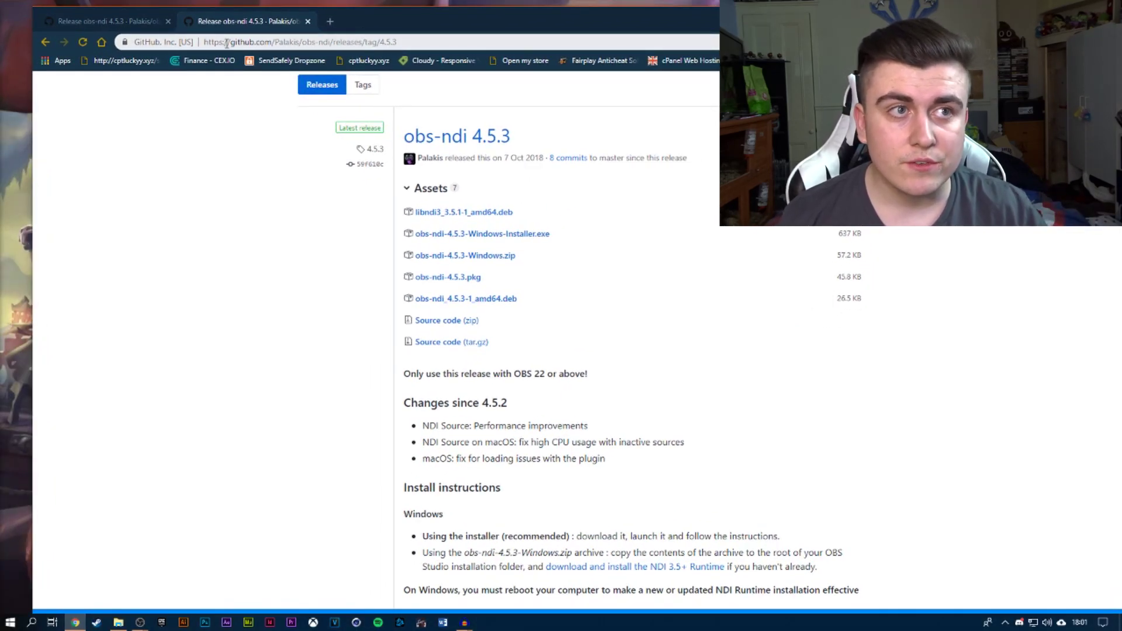
{"action": "left_click", "coordinate": [138, 23]}
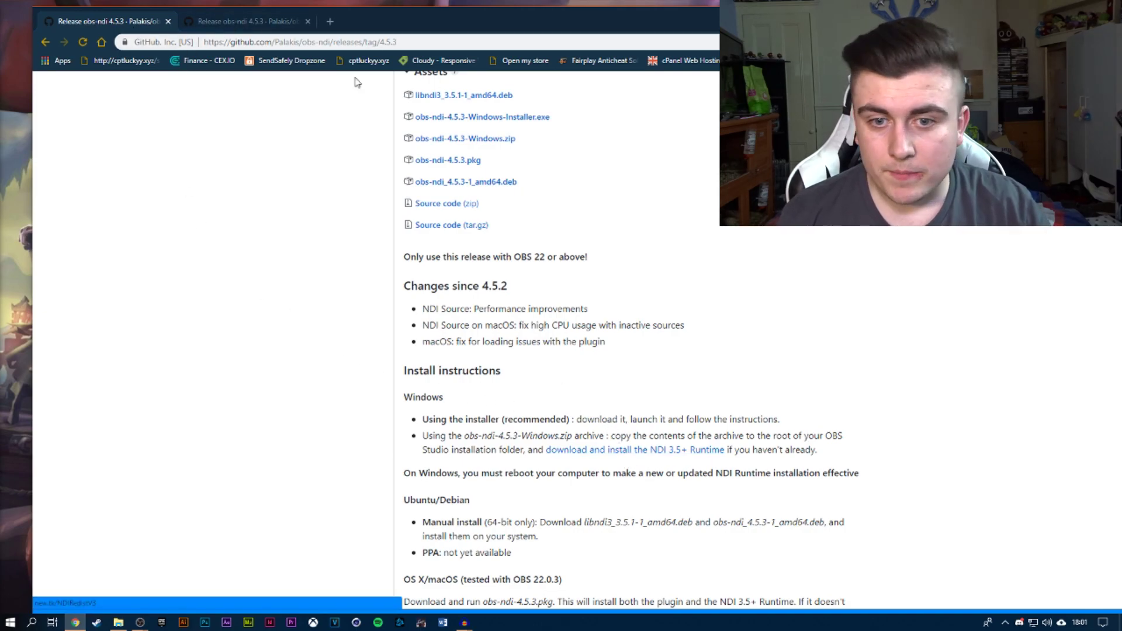
{"action": "left_click", "coordinate": [308, 21]}
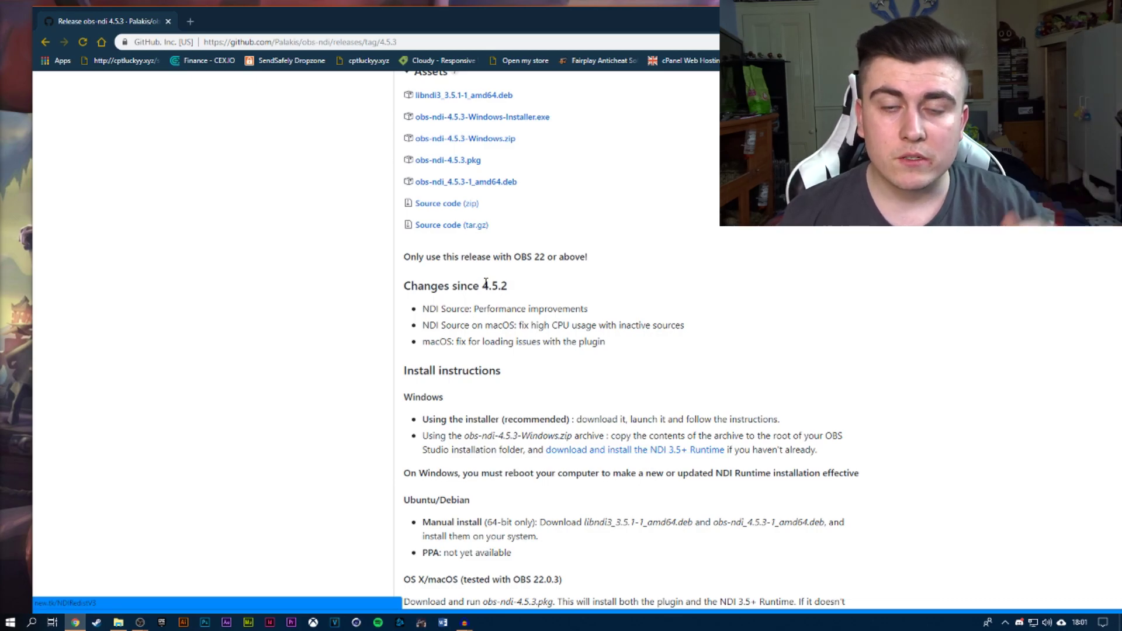
Scroll the release page to the Windows install instructions recommending the installer and NDI 3.5+ Runtime.
{"action": "scroll", "coordinate": [493, 321], "scroll_direction": "up", "scroll_amount": 3}
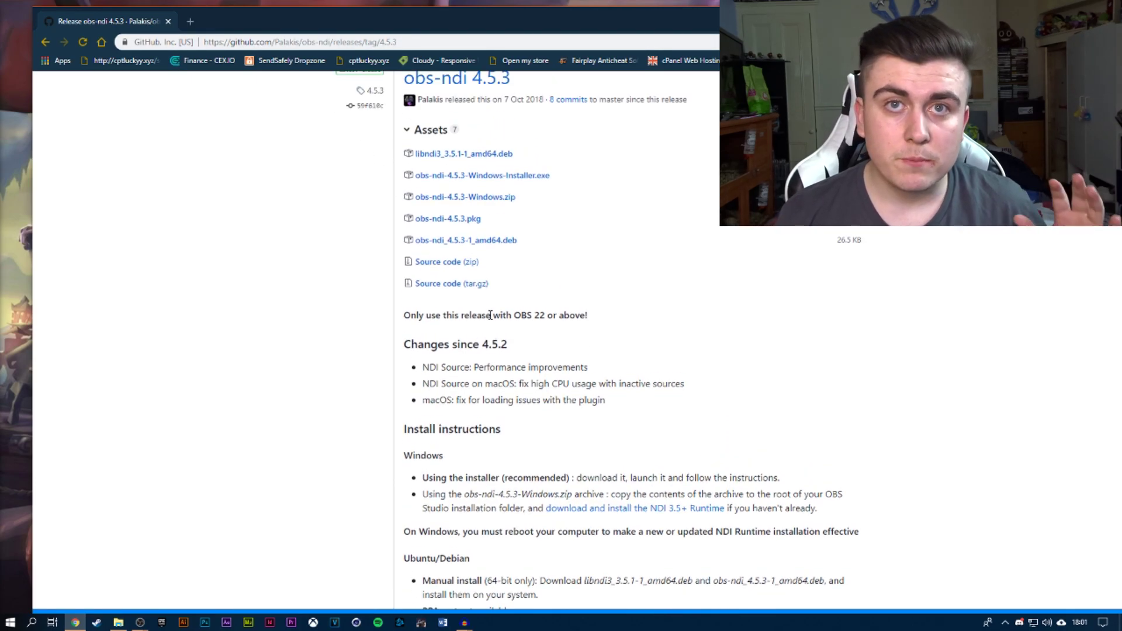
{"action": "scroll", "coordinate": [492, 320], "scroll_direction": "down", "scroll_amount": 3}
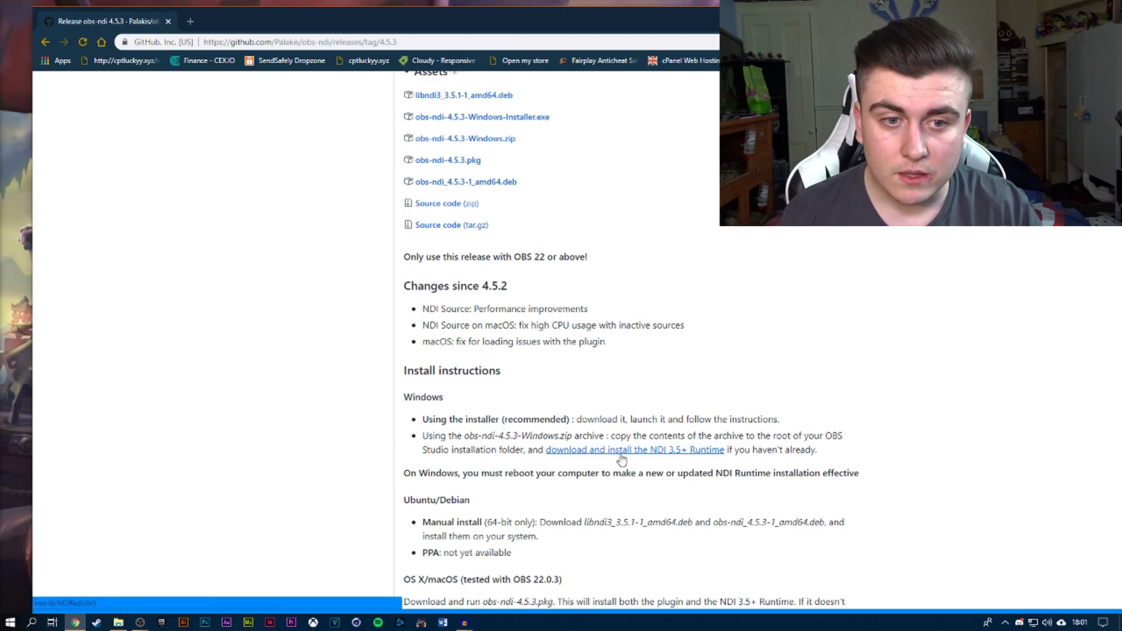
{"action": "left_click_drag", "start_coordinate": [402, 398], "coordinate": [621, 434]}
{"action": "left_click", "coordinate": [621, 433]}
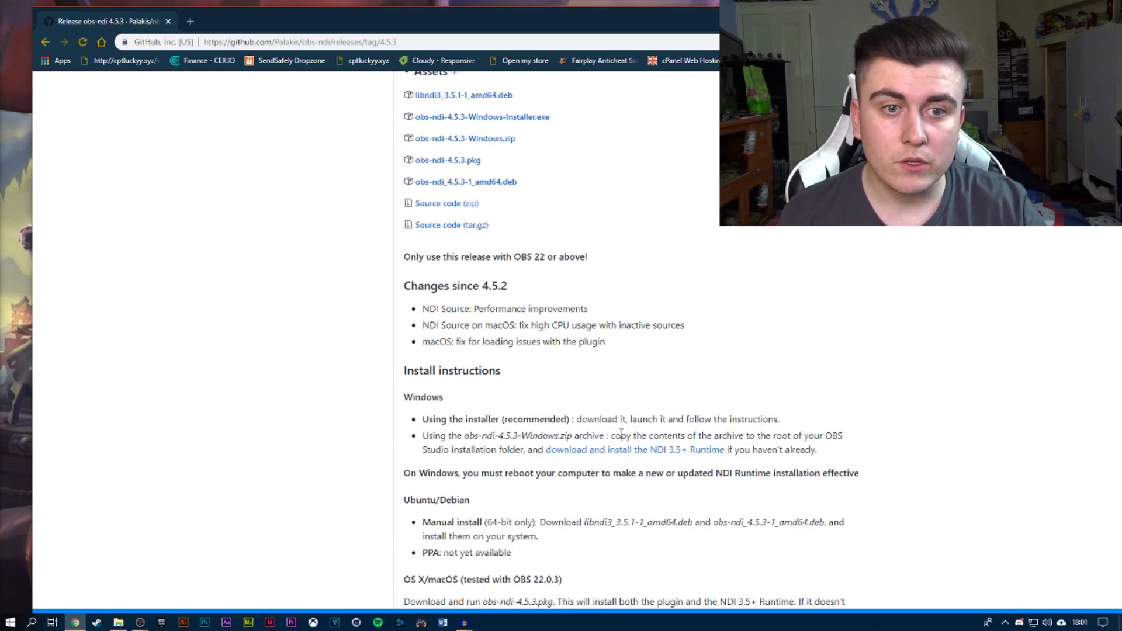
{"action": "scroll", "coordinate": [620, 434], "scroll_direction": "up", "scroll_amount": 5}
{"action": "scroll", "coordinate": [491, 430], "scroll_direction": "down", "scroll_amount": 5}
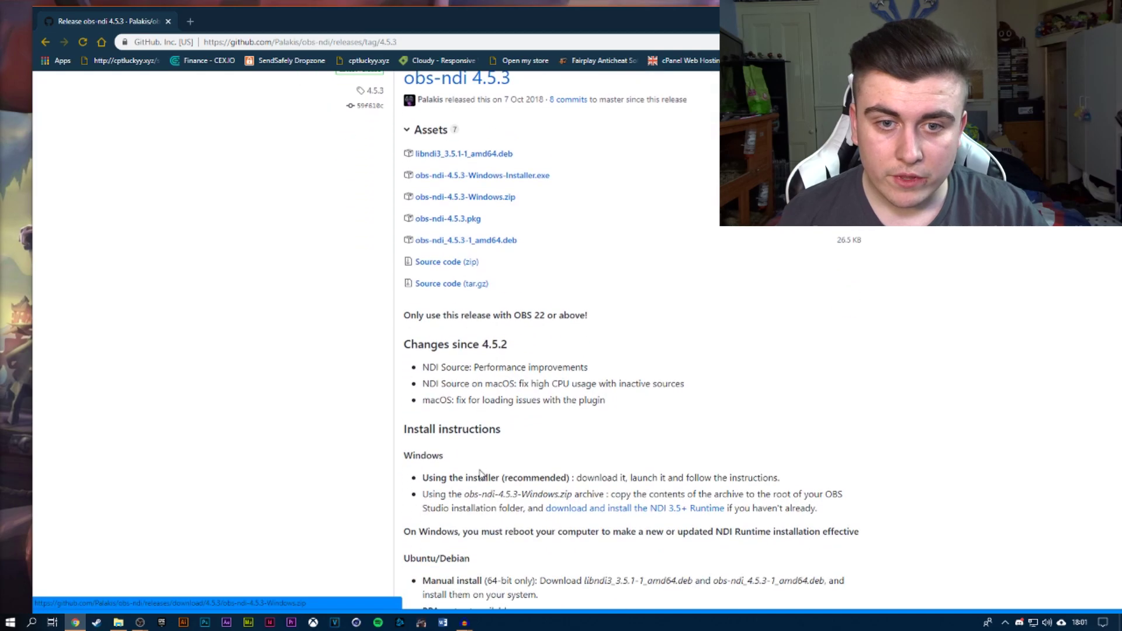
{"action": "scroll", "coordinate": [480, 473], "scroll_direction": "down", "scroll_amount": 2}
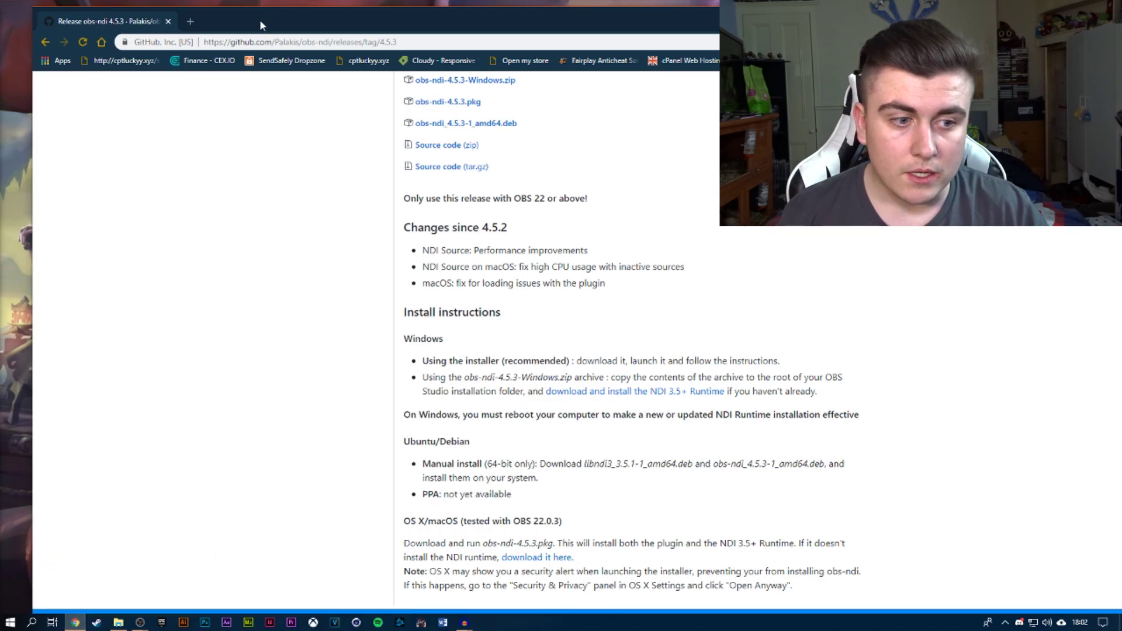
Maximize Chrome and keep the flagged NewTek NDI Runtime download.
{"action": "key", "text": "super+Up"}
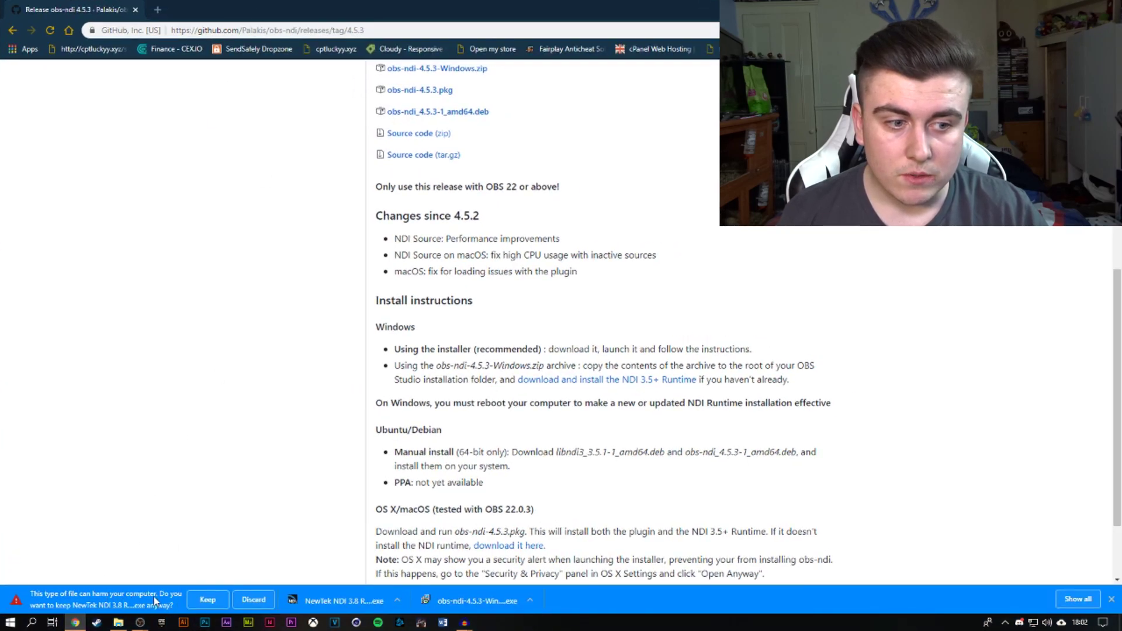
{"action": "left_click", "coordinate": [207, 600]}
{"action": "left_click", "coordinate": [117, 622]}
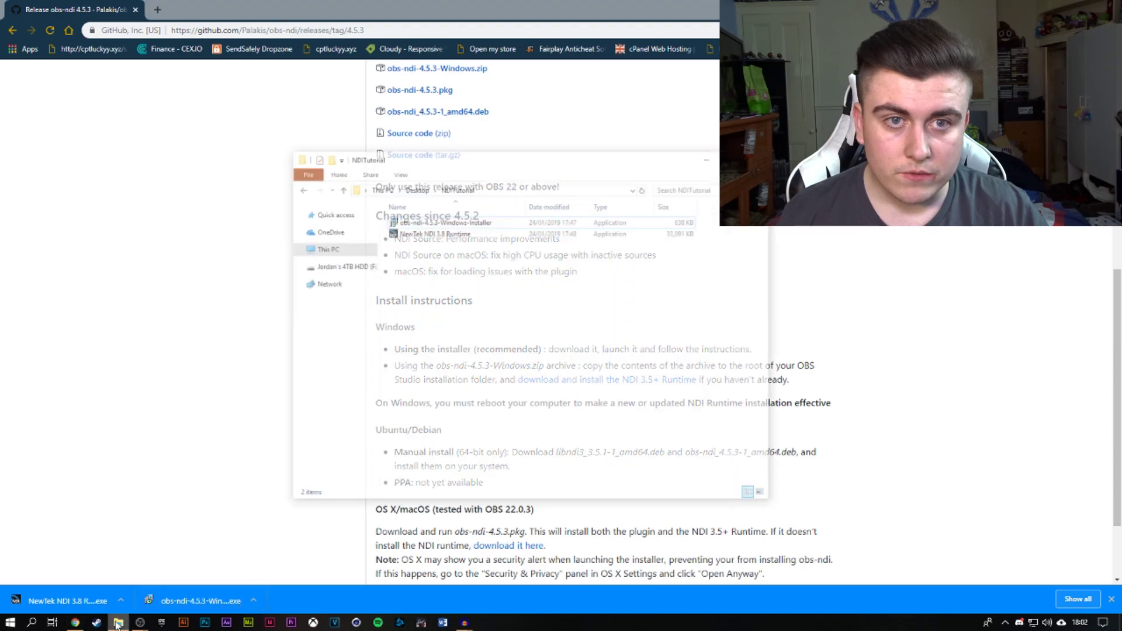
{"action": "left_click", "coordinate": [484, 194]}
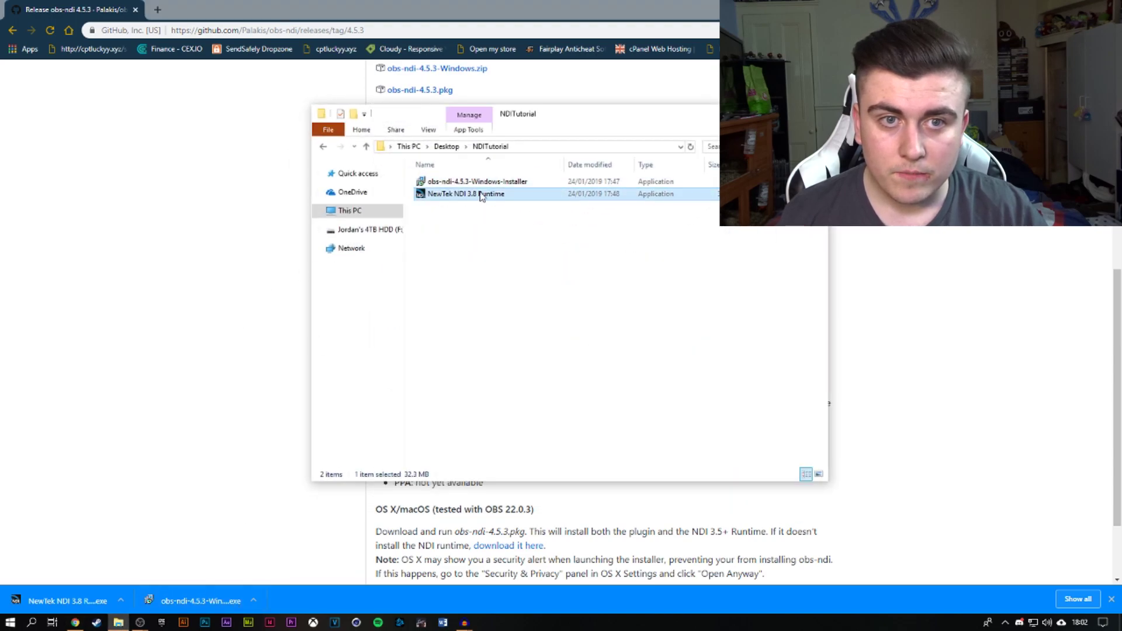
{"action": "left_click", "coordinate": [208, 272]}
{"action": "scroll", "coordinate": [542, 443], "scroll_direction": "up", "scroll_amount": 2}
{"action": "scroll", "coordinate": [541, 443], "scroll_direction": "up", "scroll_amount": 2}
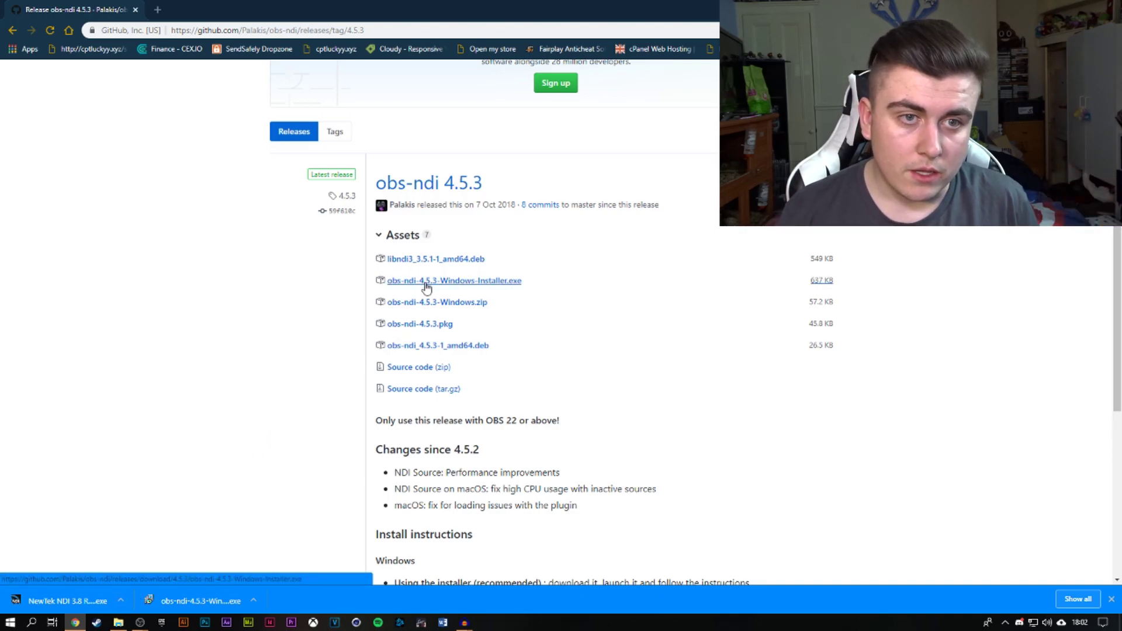
In the NDITutorial folder, select the NewTek NDI 3.8 Runtime installer alongside the obs-ndi installer.
{"action": "left_click", "coordinate": [118, 622]}
{"action": "left_click", "coordinate": [462, 312]}
{"action": "left_click_drag", "start_coordinate": [535, 349], "coordinate": [468, 73]}
{"action": "left_click", "coordinate": [509, 298]}
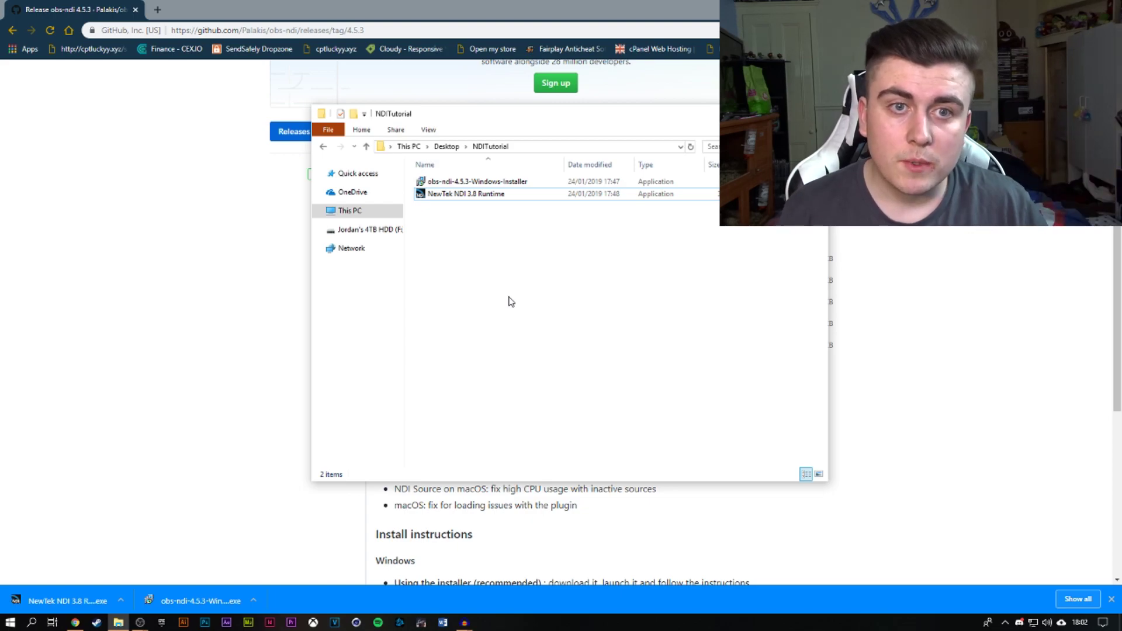
{"action": "right_click", "coordinate": [496, 214]}
{"action": "left_click", "coordinate": [459, 202]}
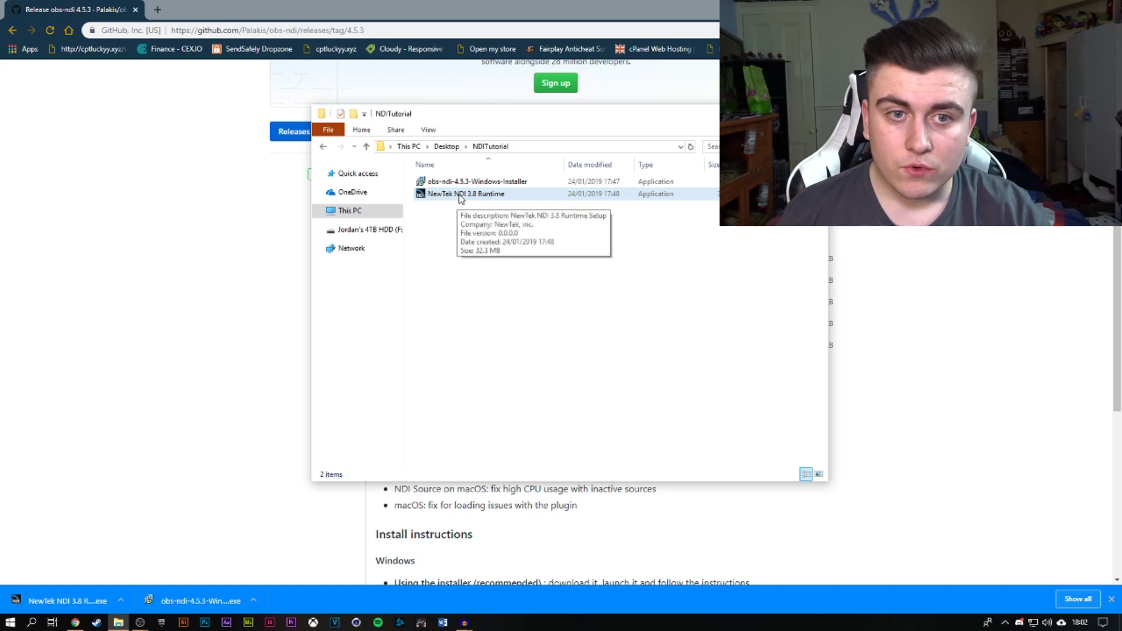
Run the NewTek NDI 3.8 Runtime installer, accept the licence, keep default folders, and finish.
{"action": "double_click", "coordinate": [460, 196]}
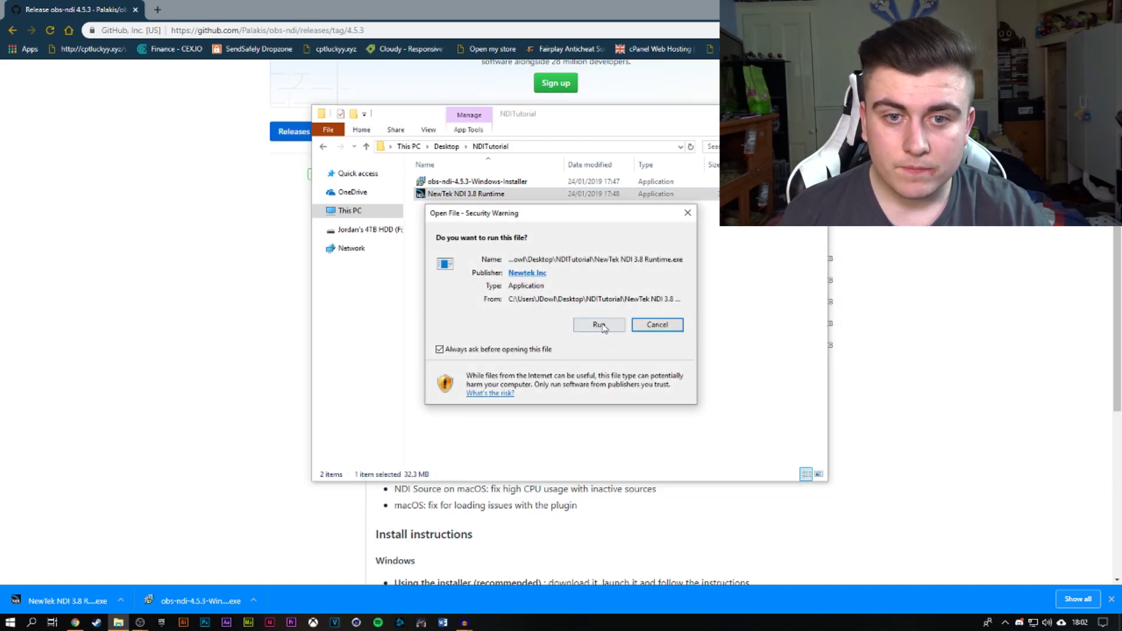
{"action": "left_click", "coordinate": [600, 325]}
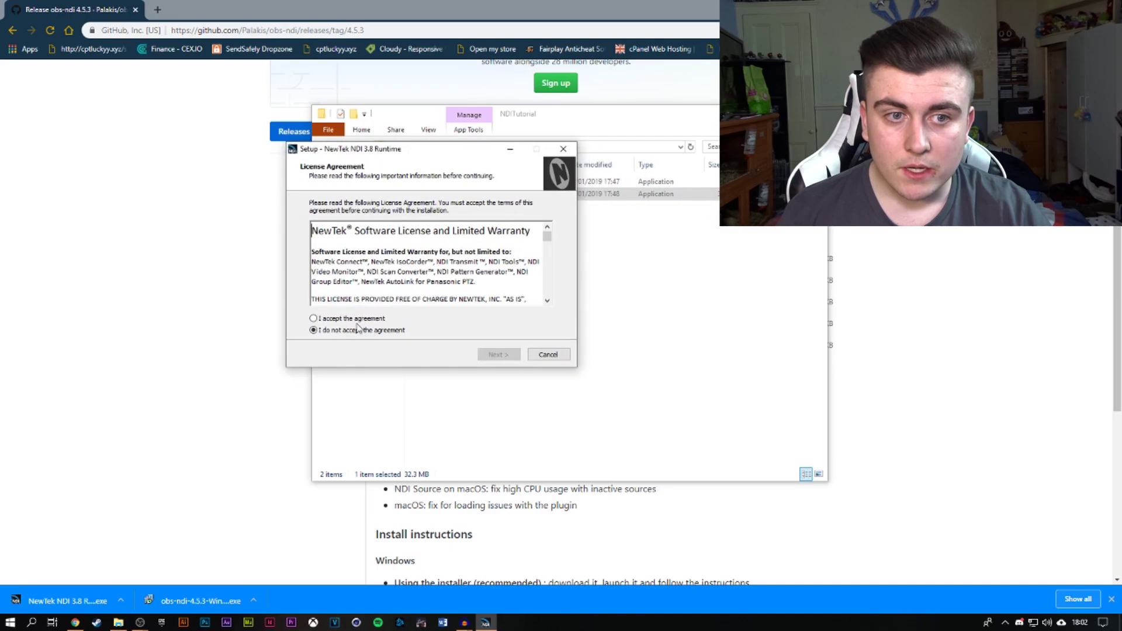
{"action": "left_click", "coordinate": [358, 319]}
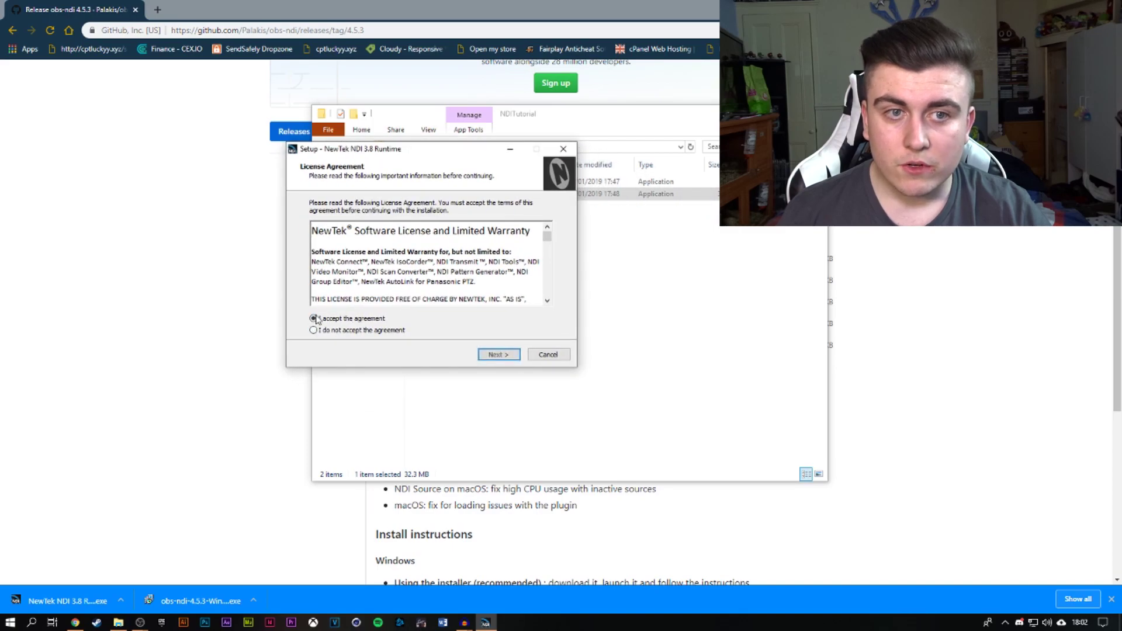
{"action": "left_click", "coordinate": [492, 355]}
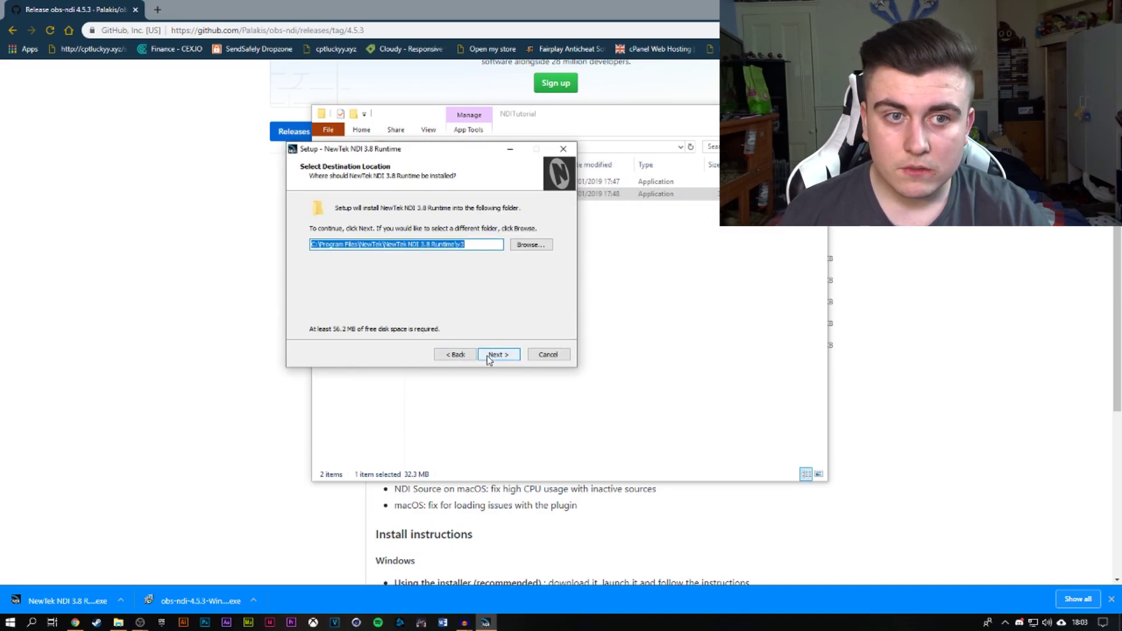
{"action": "left_click", "coordinate": [492, 355]}
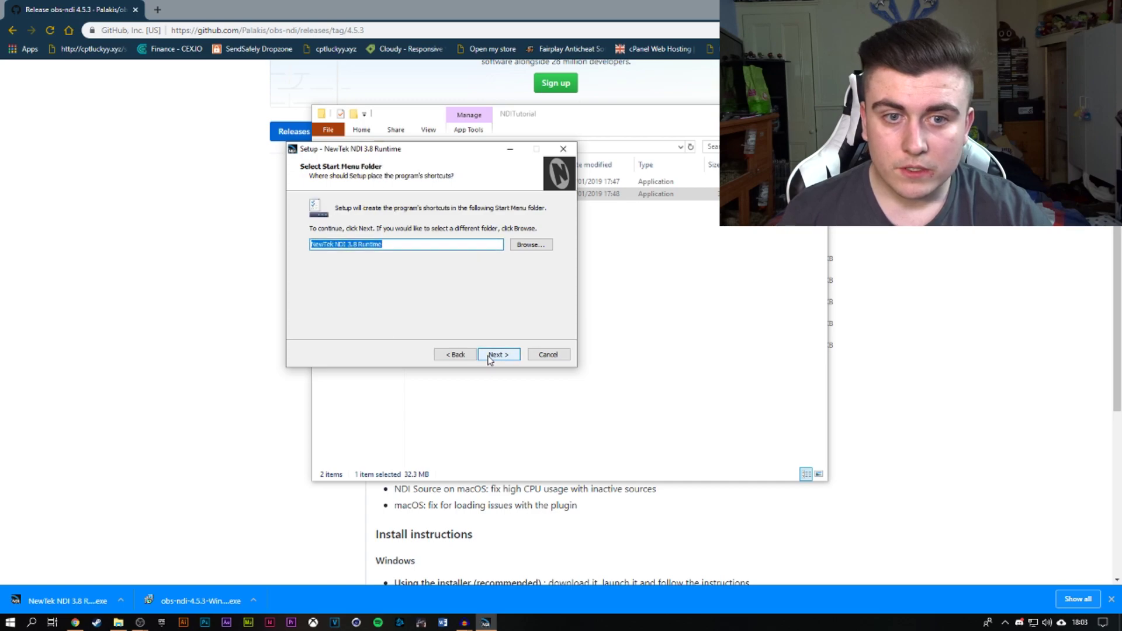
{"action": "left_click", "coordinate": [489, 356]}
{"action": "left_click", "coordinate": [491, 356]}
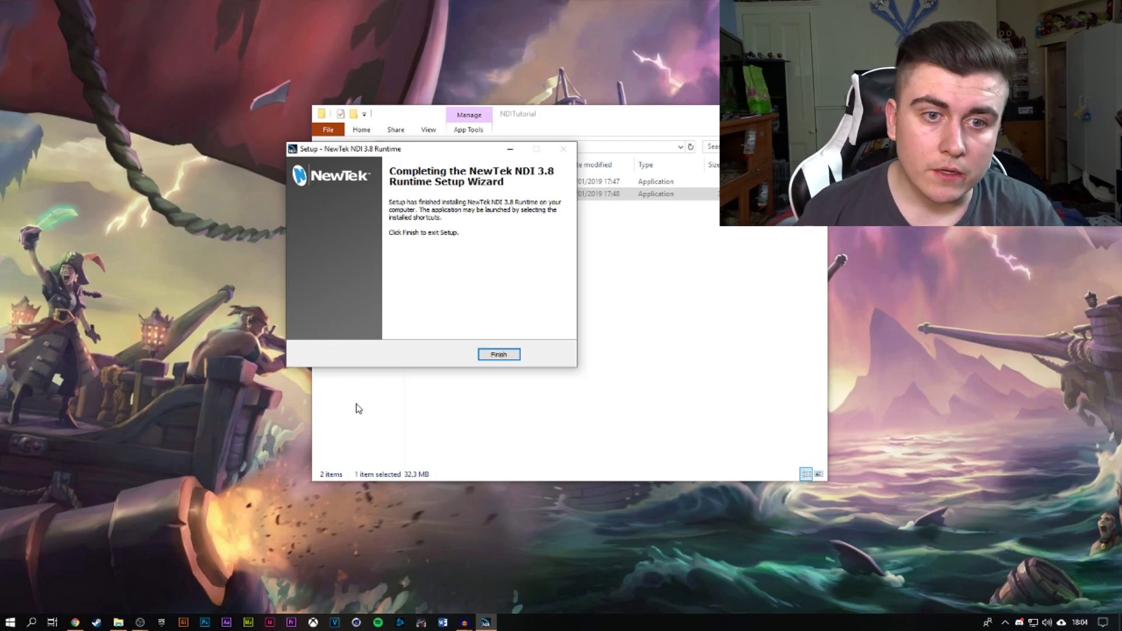
{"action": "left_click", "coordinate": [498, 355]}
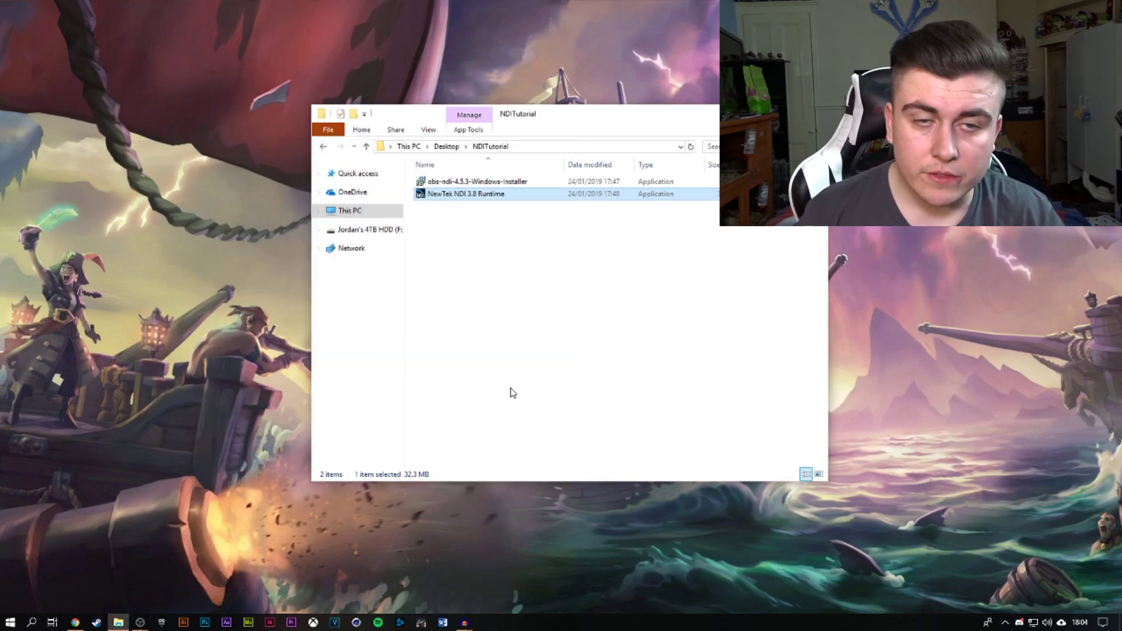
Run the obs-ndi 4.5.3 installer in English, accept the licence, and install into the existing obs-studio folder.
{"action": "double_click", "coordinate": [458, 183]}
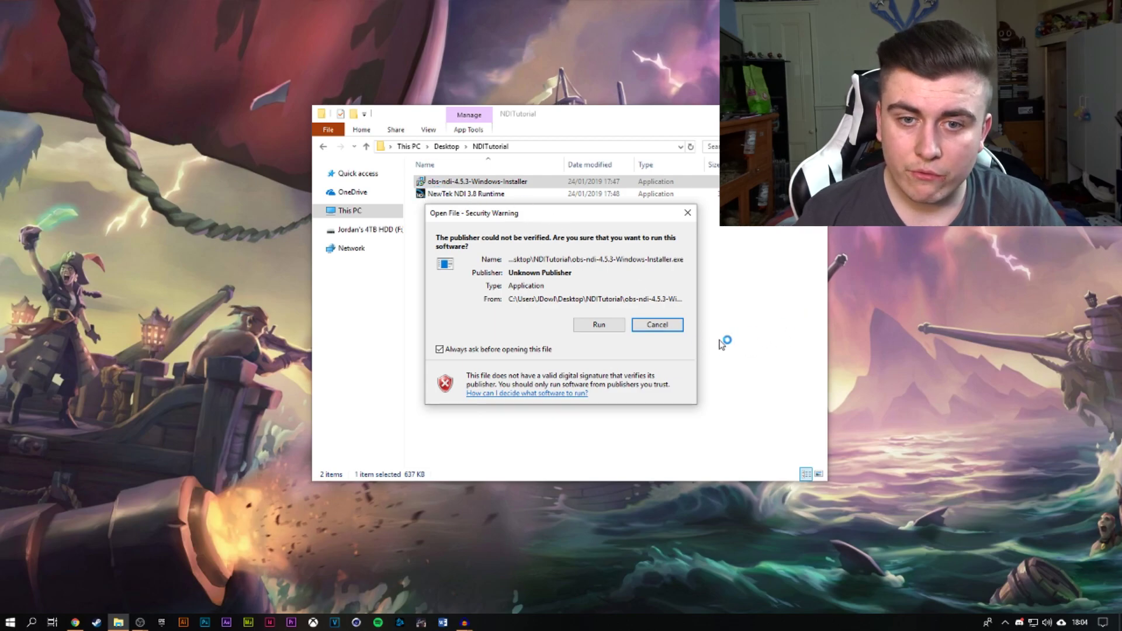
{"action": "left_click", "coordinate": [610, 329]}
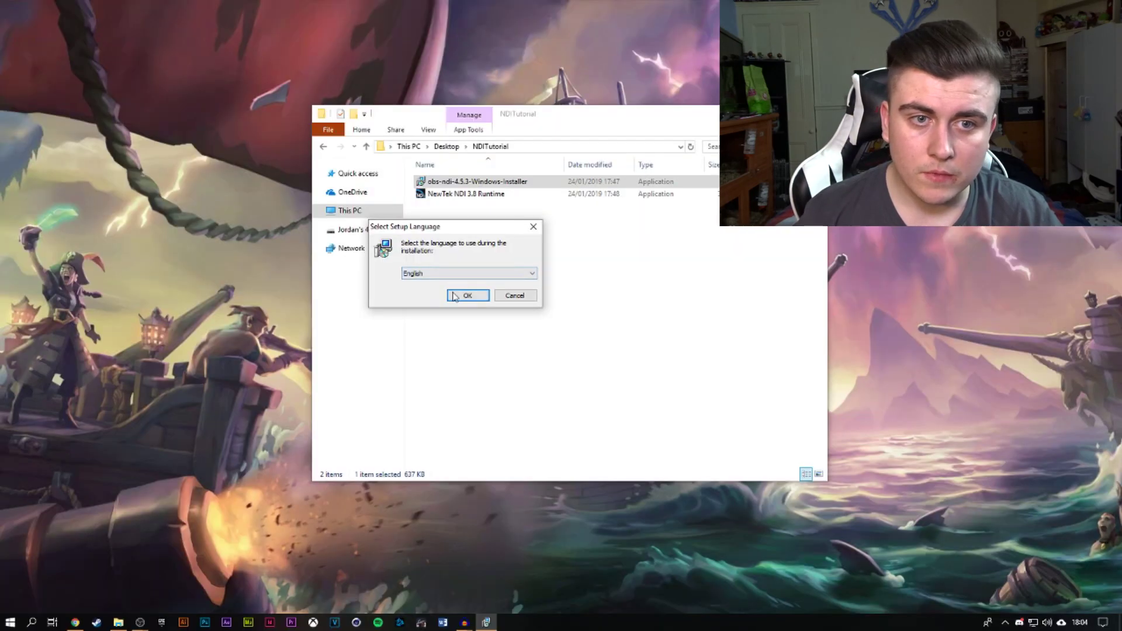
{"action": "left_click", "coordinate": [464, 293]}
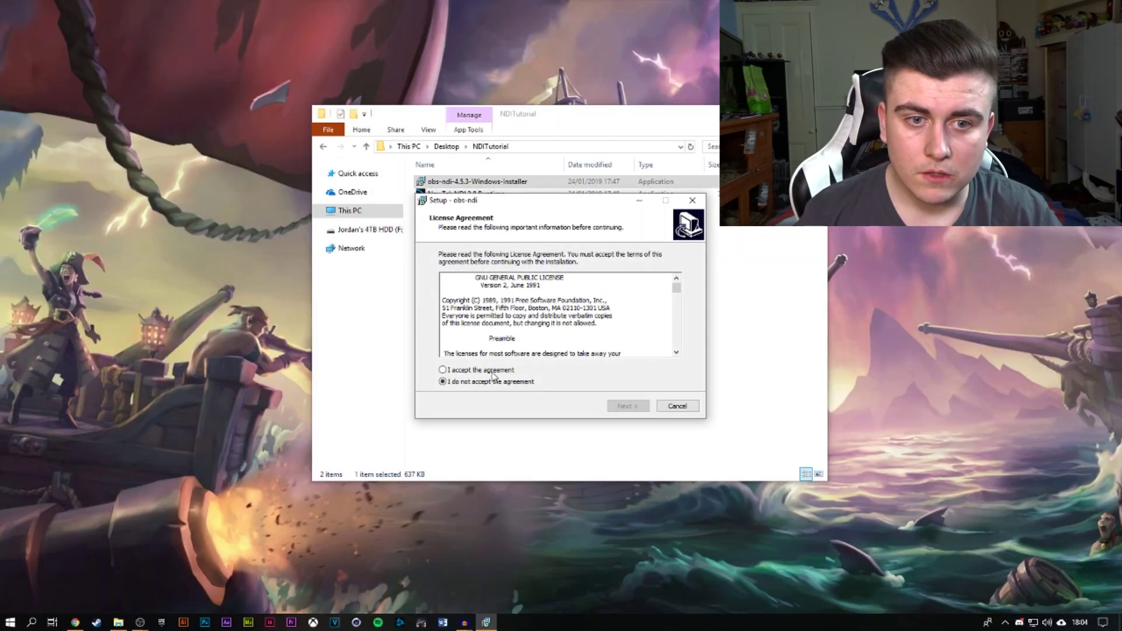
{"action": "left_click", "coordinate": [492, 373]}
{"action": "left_click", "coordinate": [628, 405]}
{"action": "left_click", "coordinate": [627, 405]}
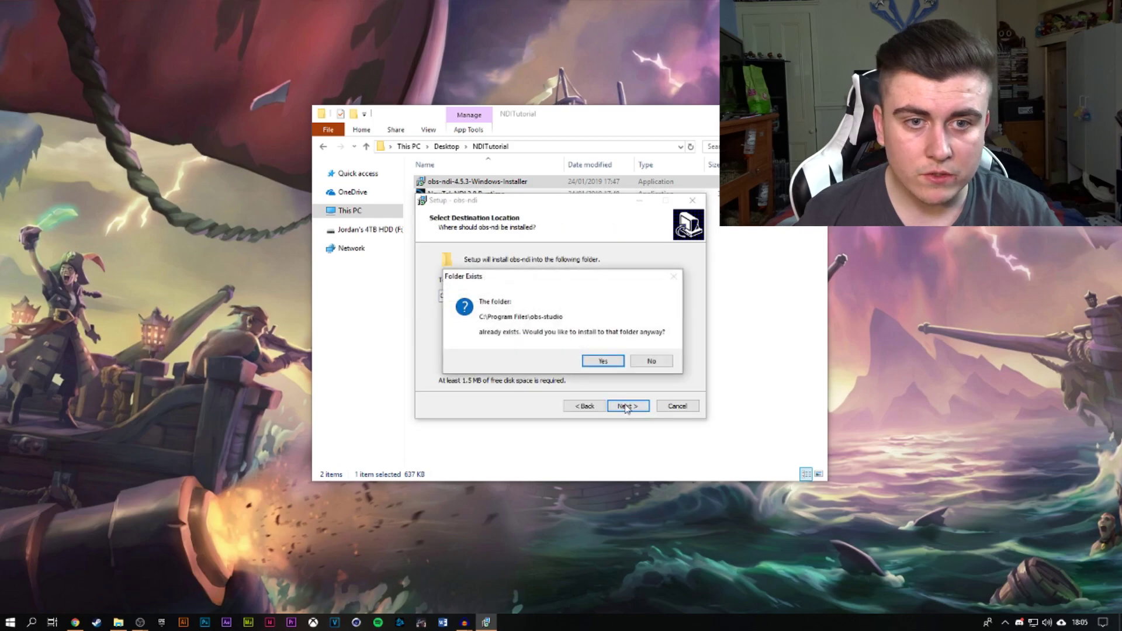
{"action": "left_click", "coordinate": [603, 361]}
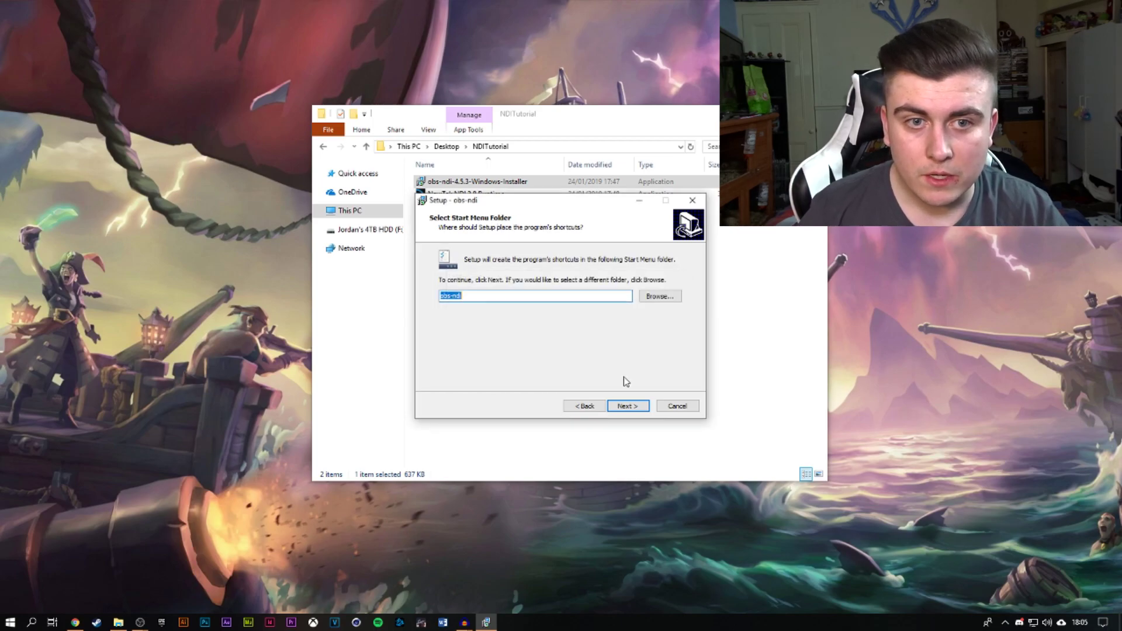
{"action": "left_click", "coordinate": [625, 408]}
{"action": "left_click", "coordinate": [626, 408]}
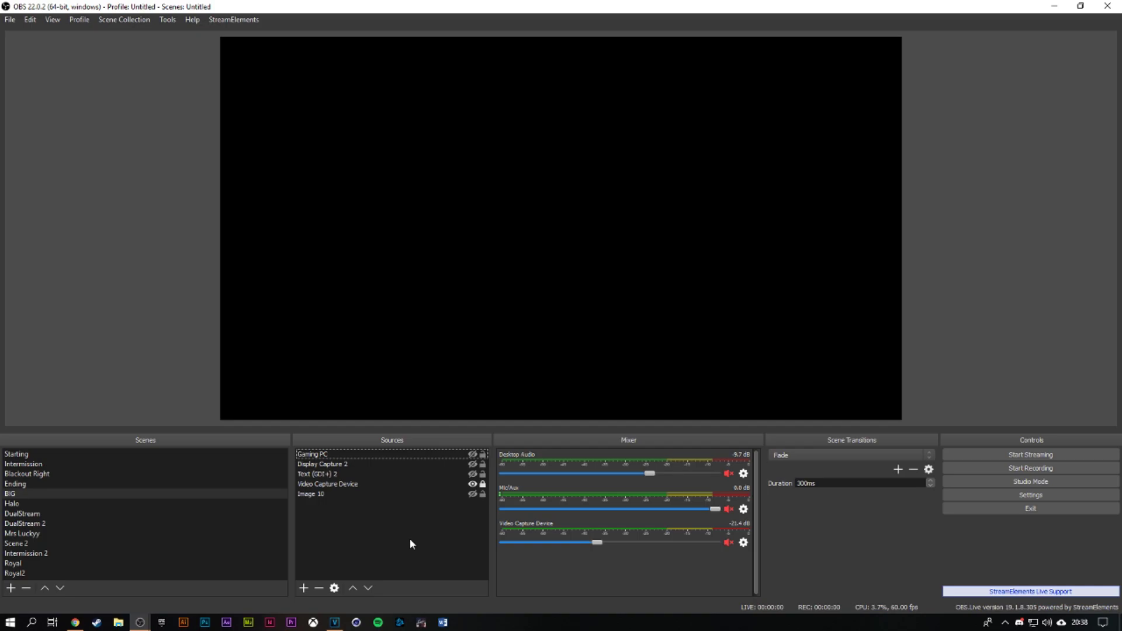
Enable the NDI Main Output in Tools and rename it from LIVE to 'Gaming PC'.
{"action": "left_click", "coordinate": [167, 20]}
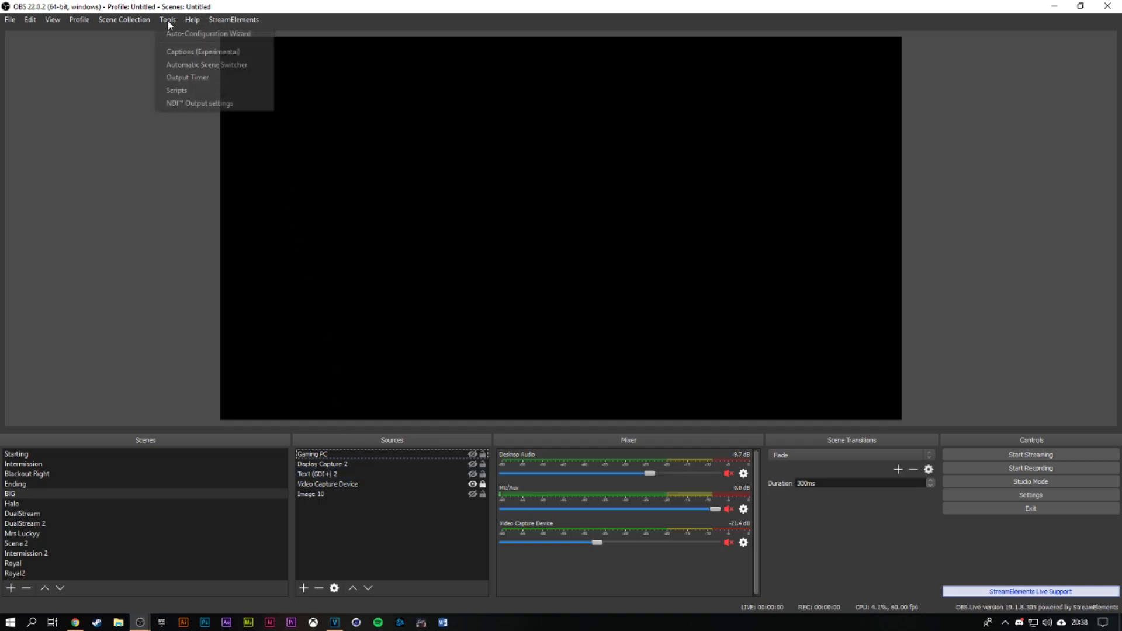
{"action": "left_click", "coordinate": [190, 103]}
{"action": "left_click", "coordinate": [453, 249]}
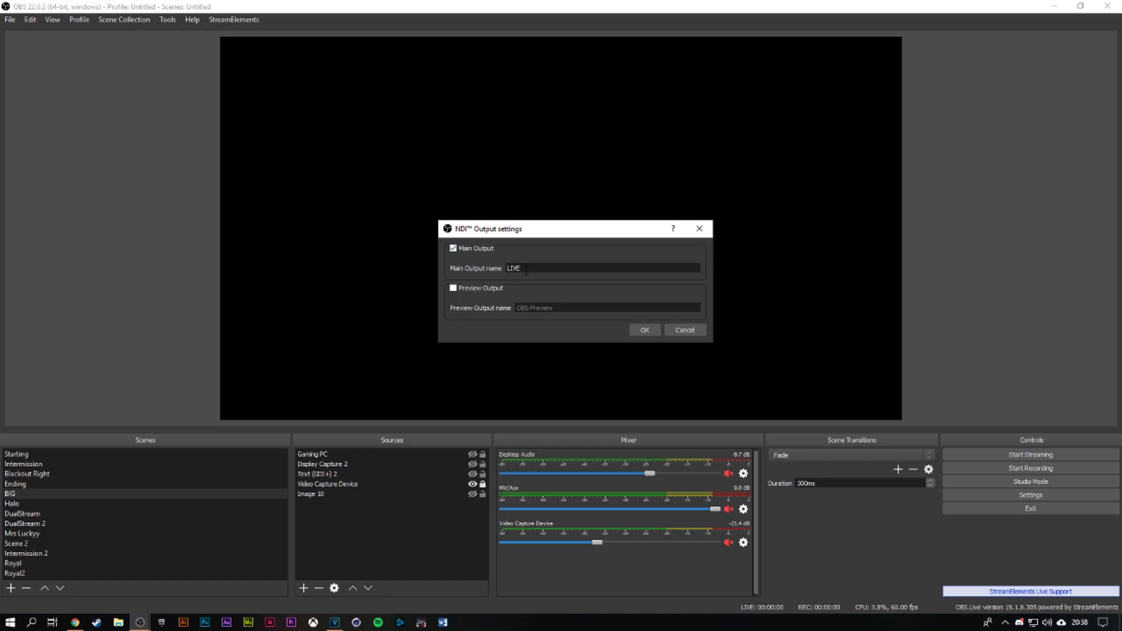
{"action": "left_click_drag", "start_coordinate": [536, 269], "coordinate": [504, 272]}
{"action": "type", "text": "Gaming PC"}
{"action": "left_click", "coordinate": [648, 331]}
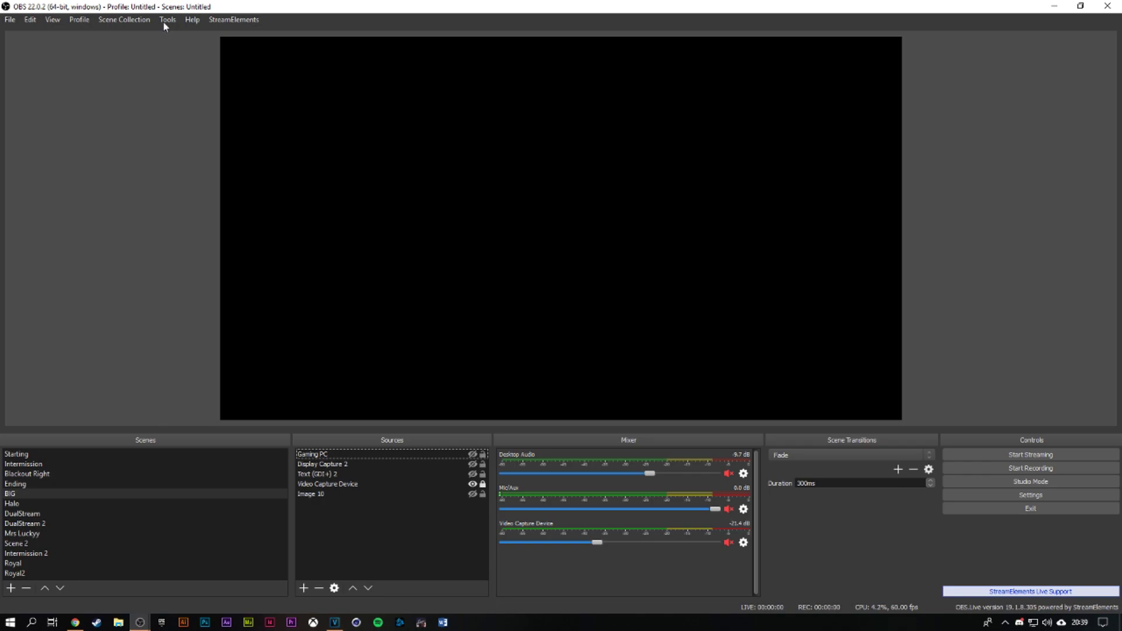
Add an NDI Source with its default name, feed DESKTOP-KUT98HR (OBS2), and hardware acceleration enabled.
{"action": "left_click", "coordinate": [303, 589]}
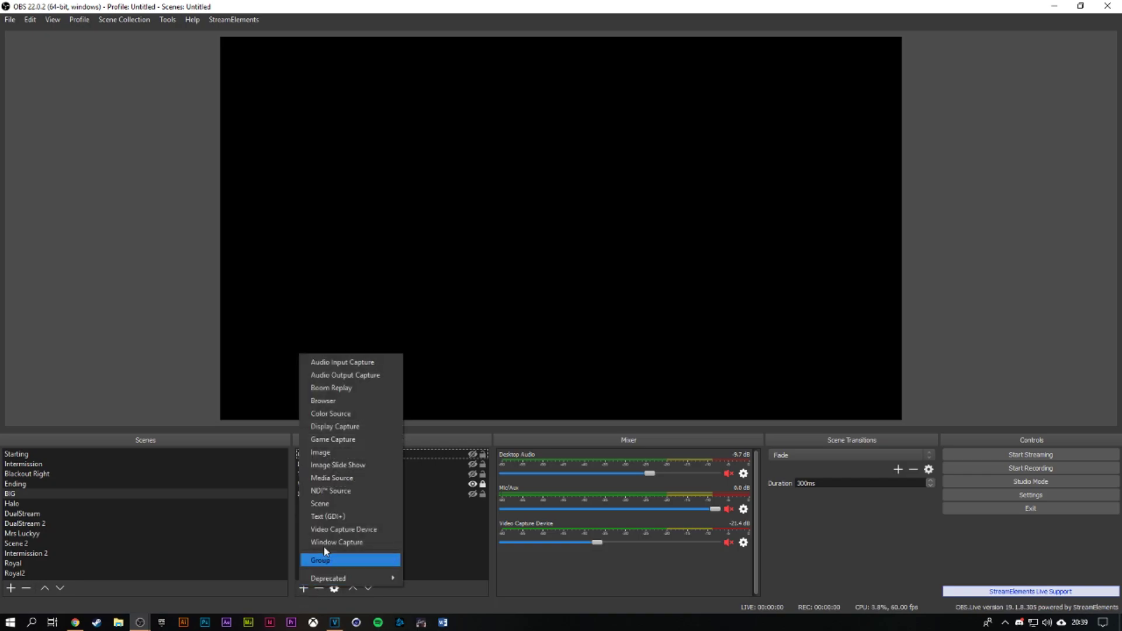
{"action": "left_click", "coordinate": [342, 494]}
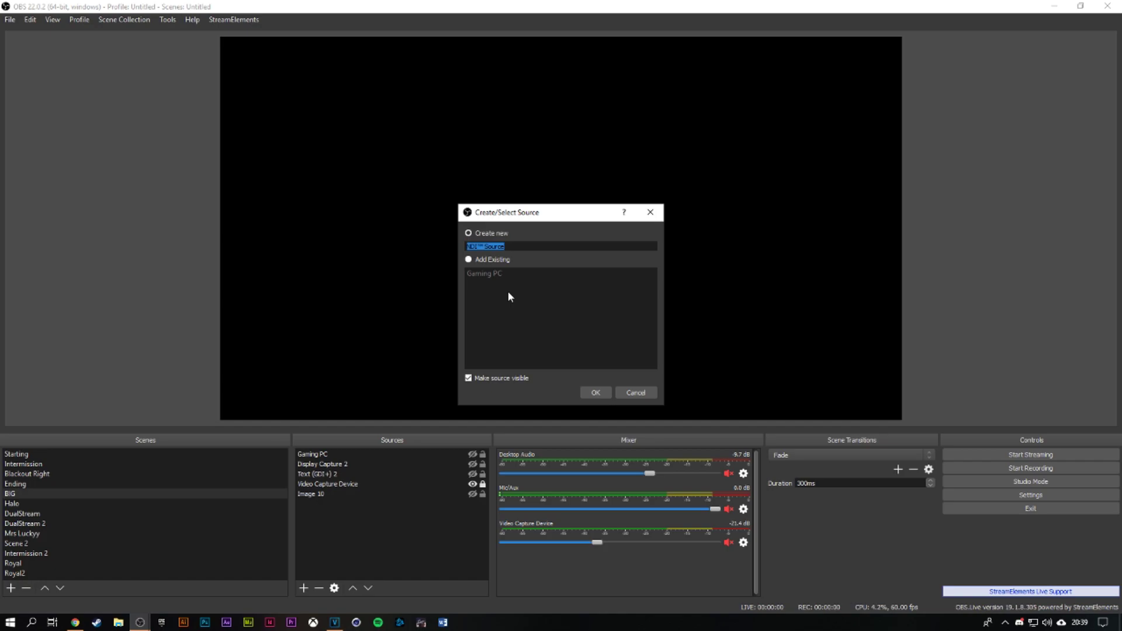
{"action": "left_click", "coordinate": [596, 392]}
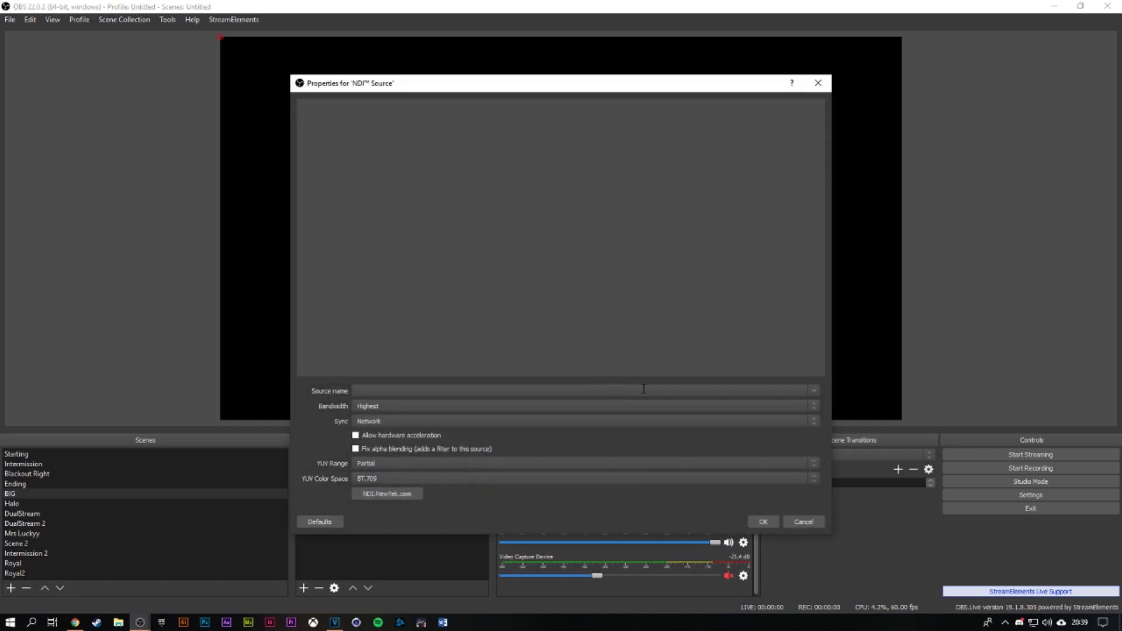
{"action": "left_click", "coordinate": [811, 391]}
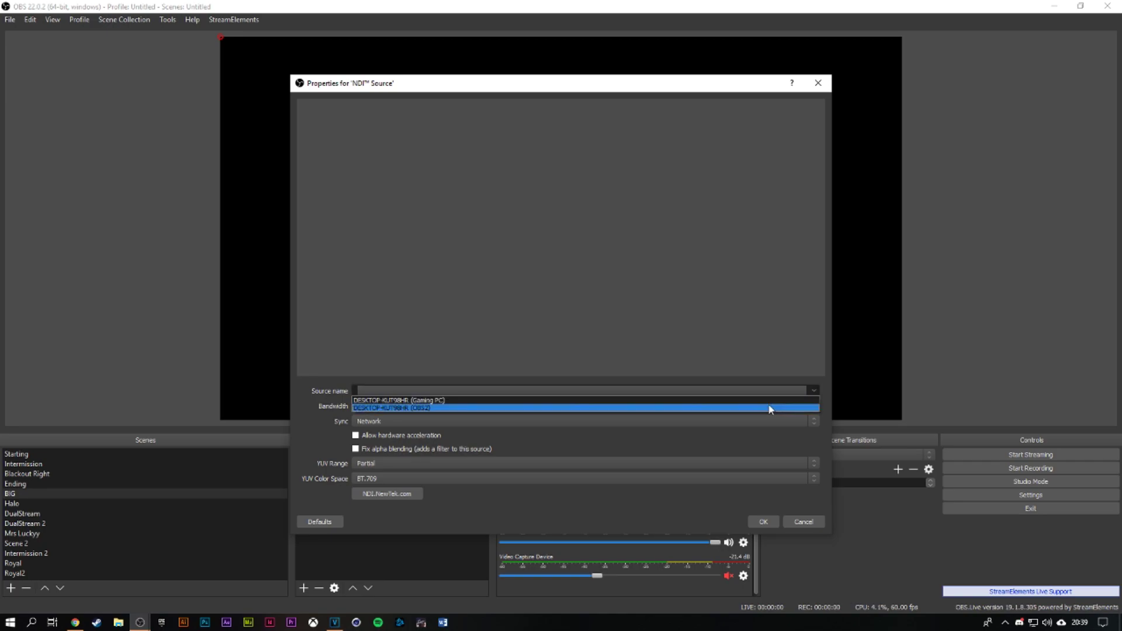
{"action": "left_click", "coordinate": [449, 408]}
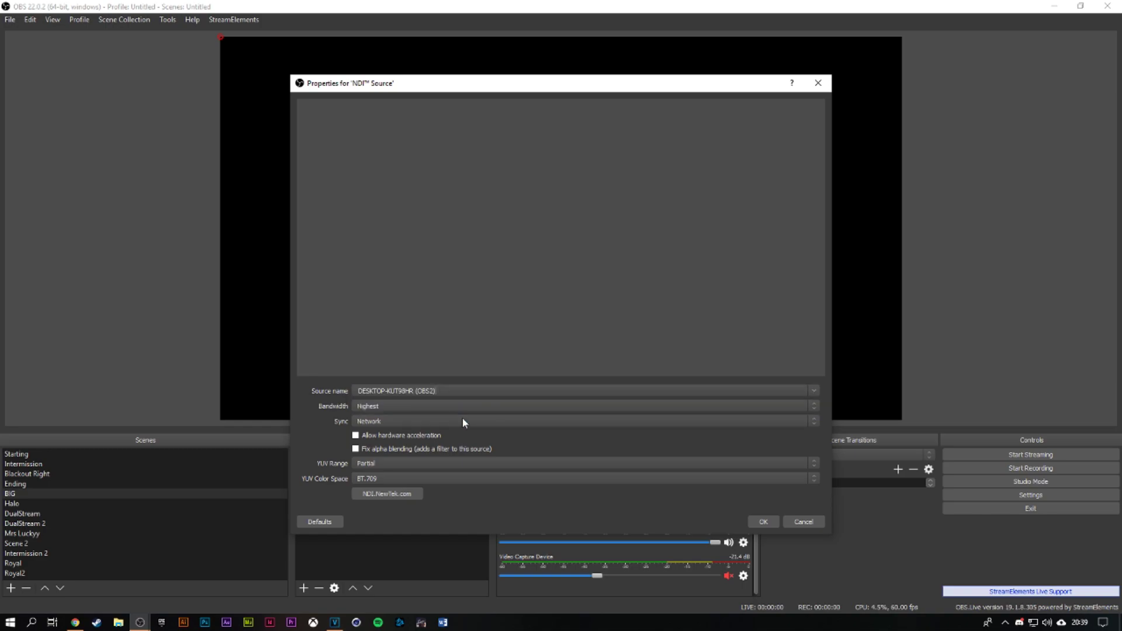
{"action": "left_click", "coordinate": [816, 391]}
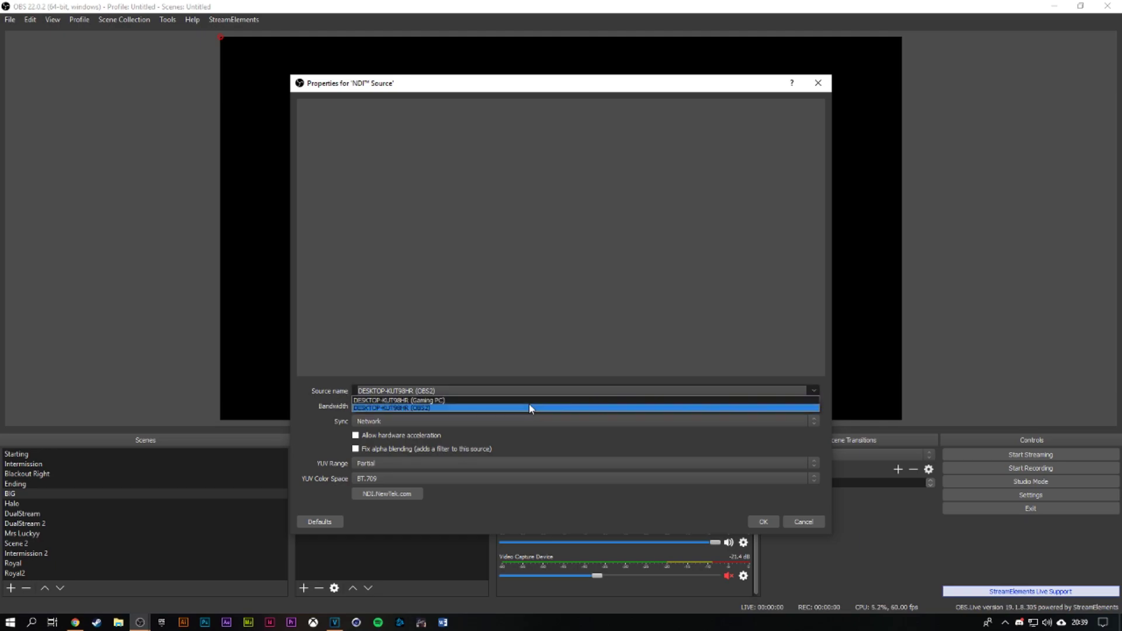
{"action": "left_click", "coordinate": [475, 406]}
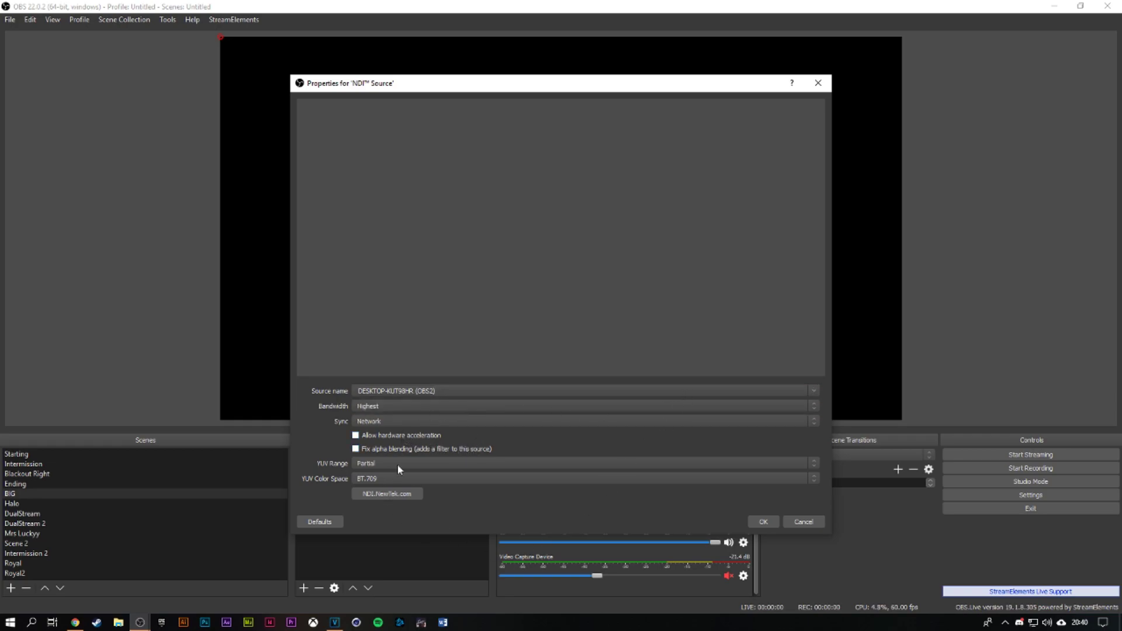
{"action": "left_click", "coordinate": [388, 437]}
{"action": "left_click", "coordinate": [762, 522]}
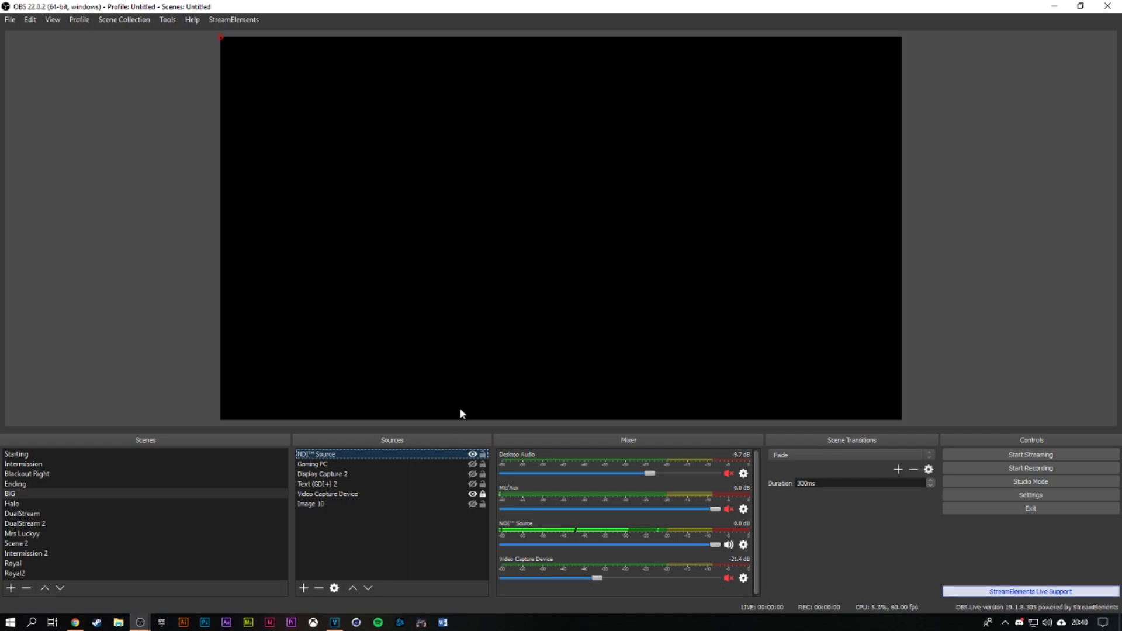
Centre the NDI feed in the preview and apply Transform > Fit to screen.
{"action": "left_click_drag", "start_coordinate": [658, 293], "coordinate": [734, 330]}
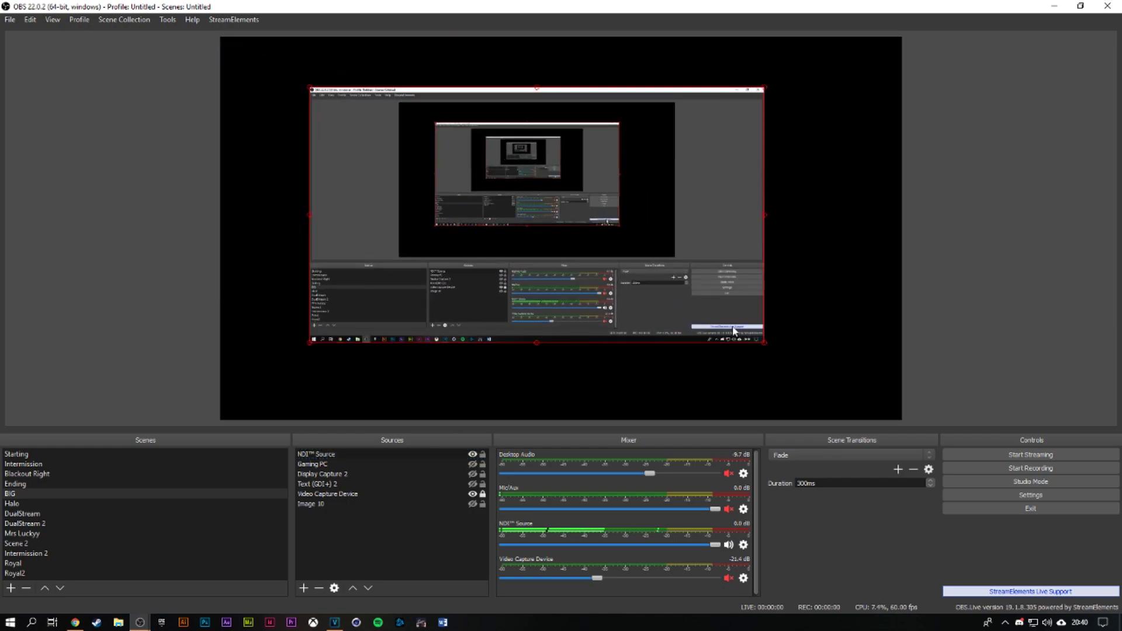
{"action": "right_click", "coordinate": [732, 329]}
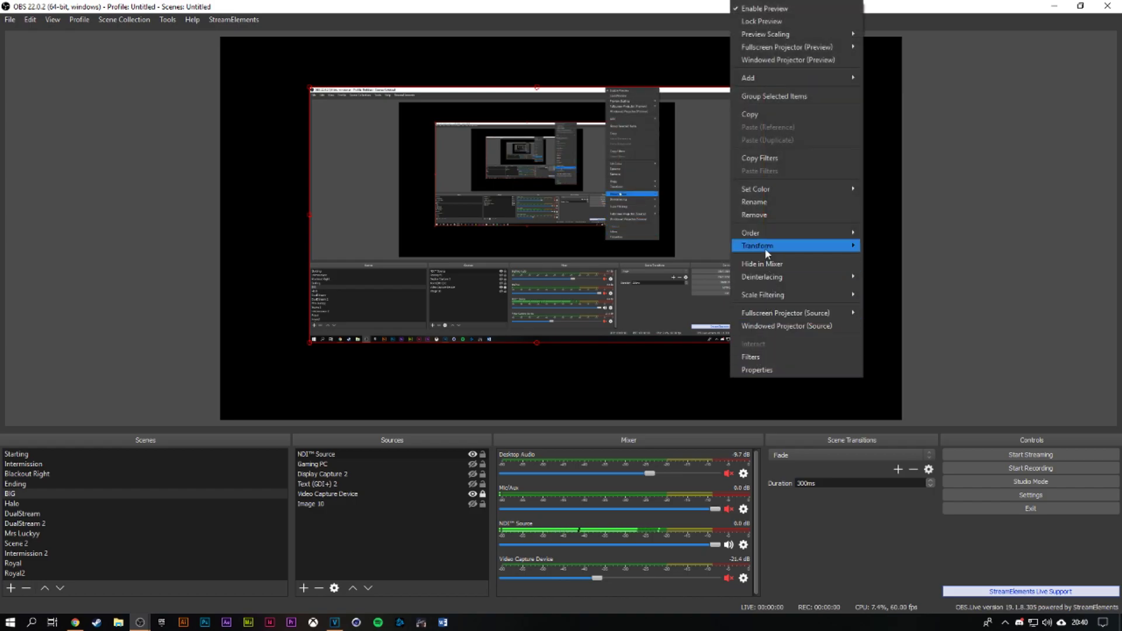
{"action": "mouse_move", "coordinate": [766, 245]}
{"action": "left_click", "coordinate": [902, 379]}
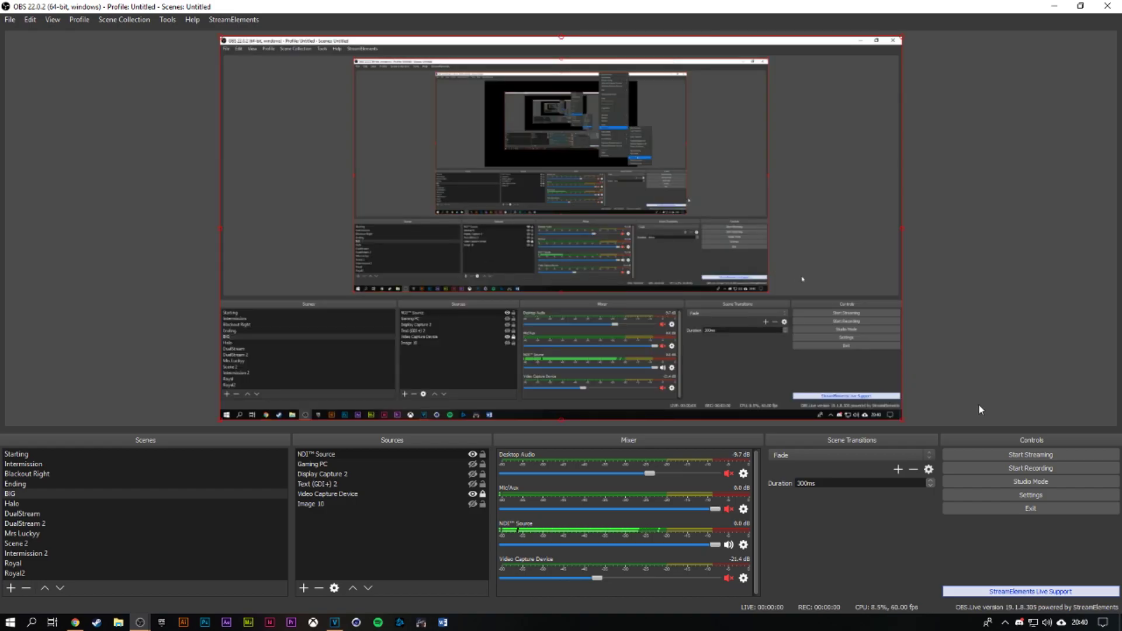